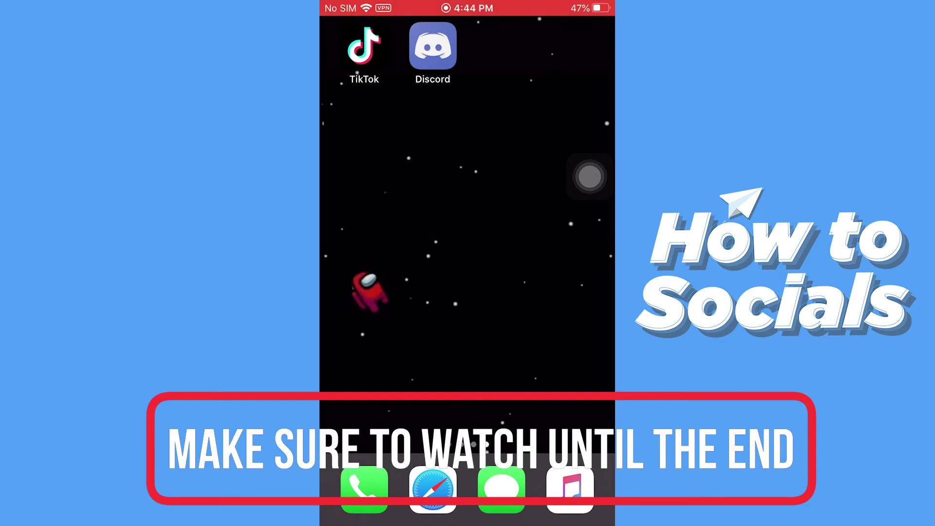
Open Discord, start a new server from scratch, and mark it as for a community
{"action": "left_click", "coordinate": [433, 48]}
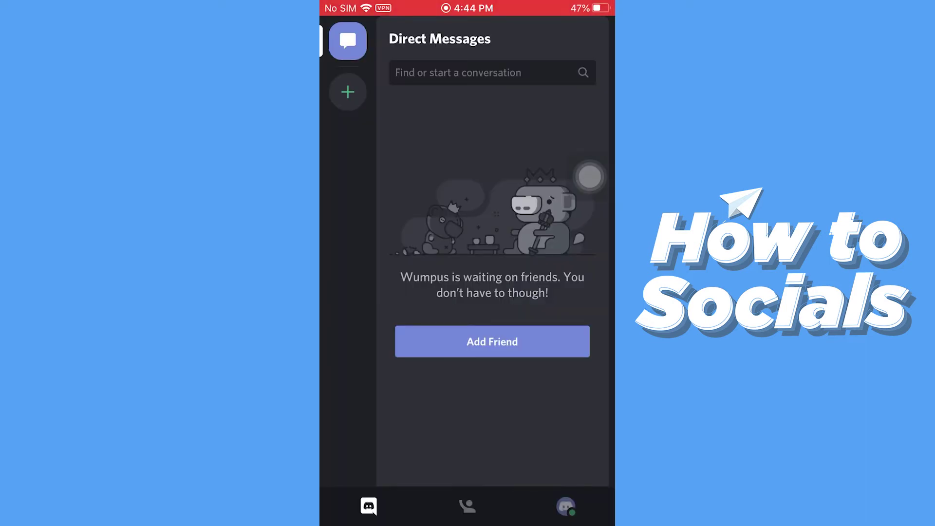
{"action": "left_click", "coordinate": [348, 92]}
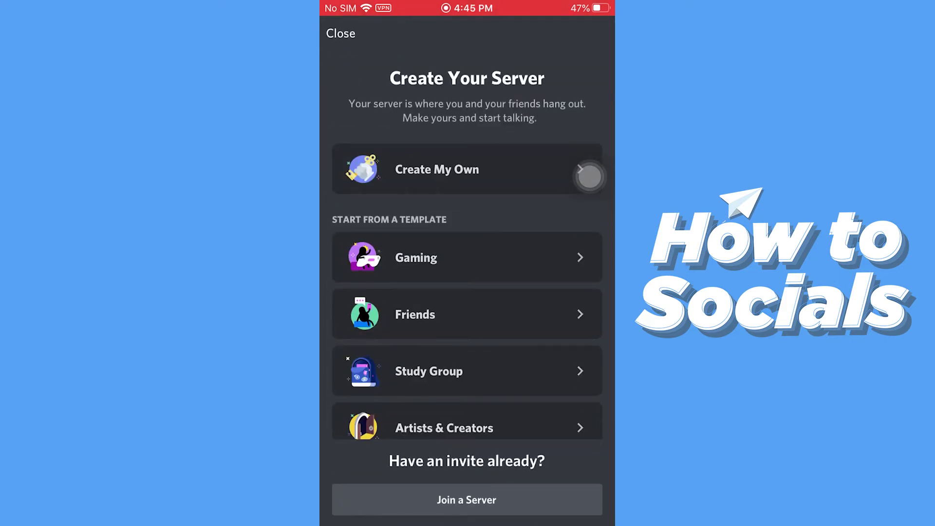
{"action": "left_click", "coordinate": [590, 175]}
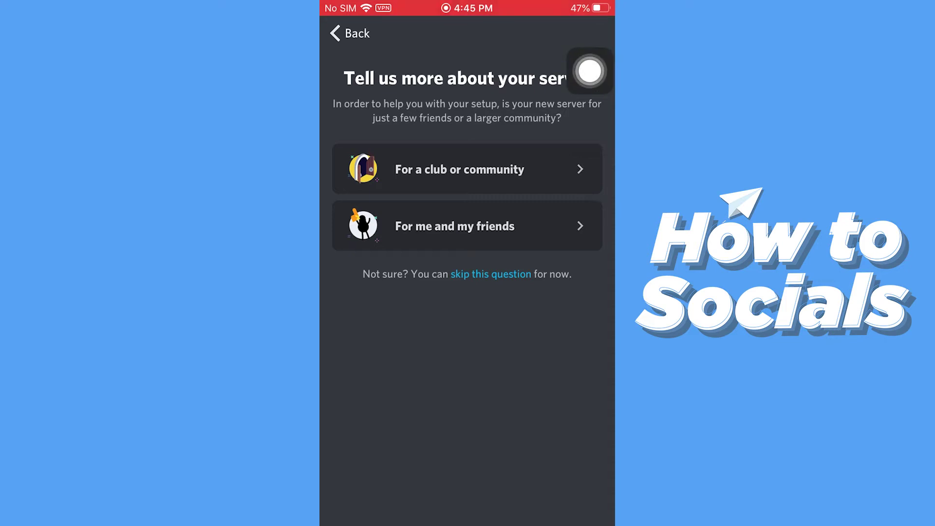
{"action": "left_click", "coordinate": [467, 169]}
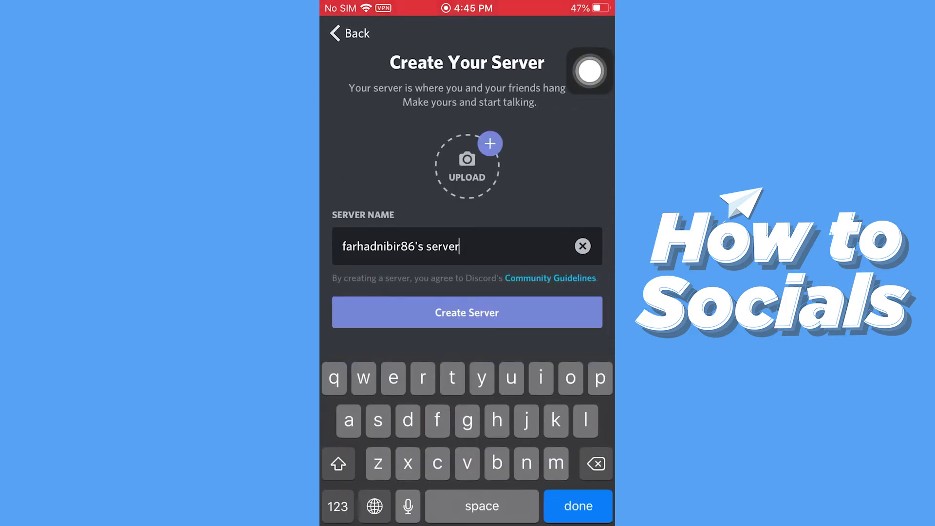
Replace the default server name with 'Among Us' and create the server
{"action": "key", "text": "BackSpace"}
{"action": "key", "text": "BackSpace"}
{"action": "key", "text": "BackSpace"}
{"action": "key", "text": "BackSpace"}
{"action": "key", "text": "BackSpace"}
{"action": "key", "text": "BackSpace"}
{"action": "key", "text": "BackSpace"}
{"action": "key", "text": "BackSpace"}
{"action": "key", "text": "BackSpace"}
{"action": "key", "text": "BackSpace"}
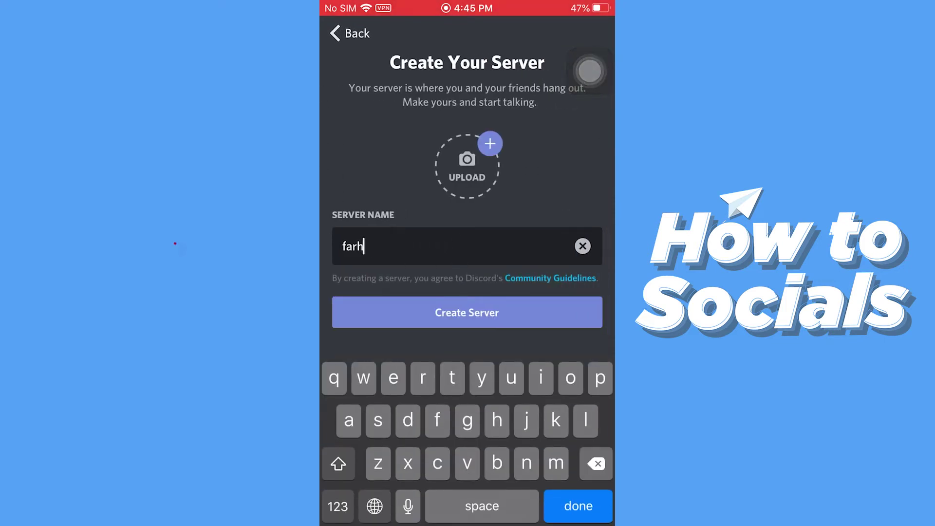
{"action": "key", "text": "BackSpace"}
{"action": "key", "text": "BackSpace"}
{"action": "key", "text": "BackSpace"}
{"action": "type", "text": "Among"}
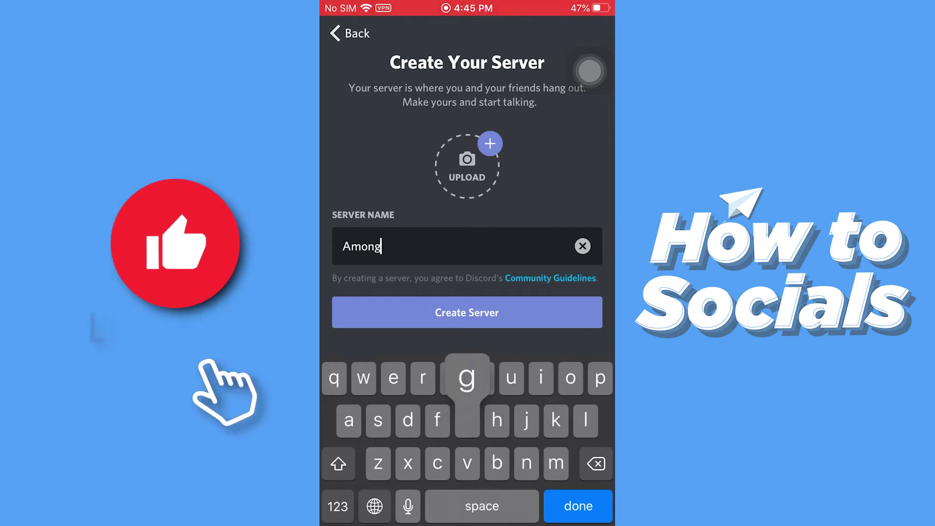
{"action": "type", "text": " Us"}
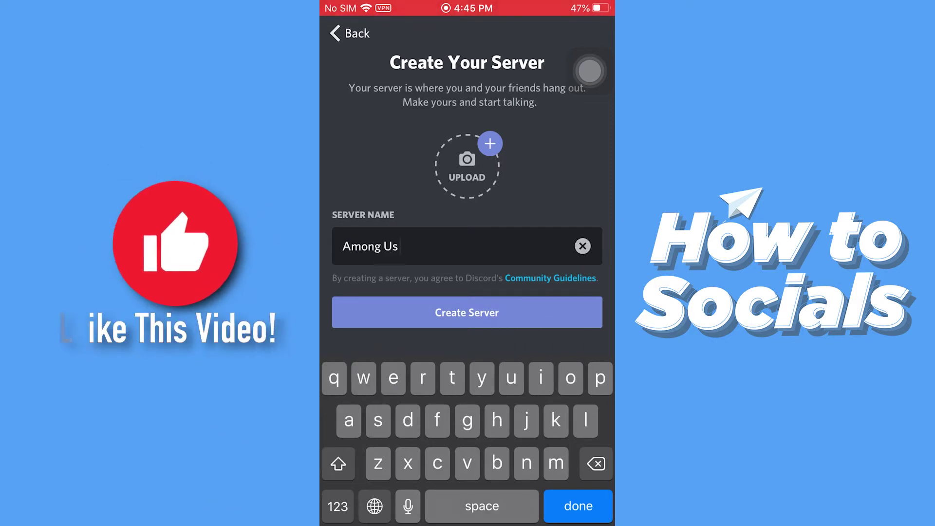
{"action": "left_click", "coordinate": [467, 312]}
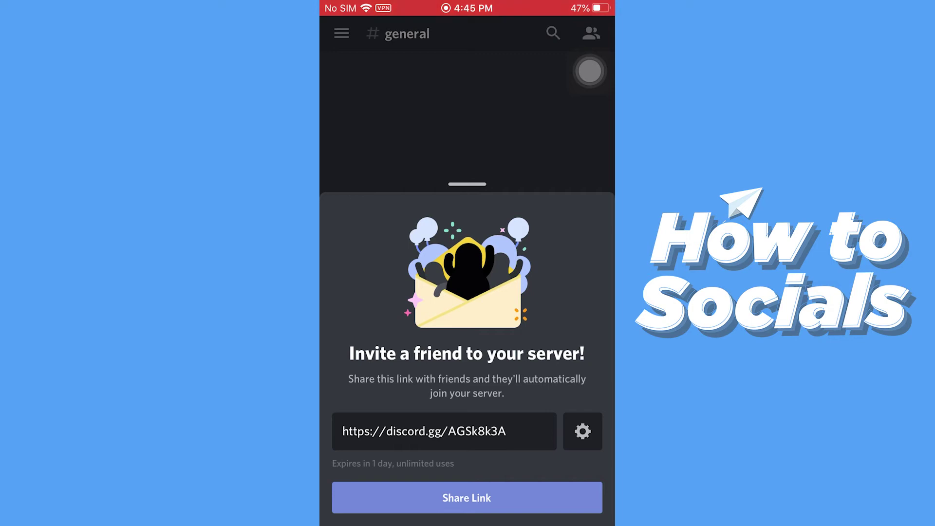
Dismiss the invite prompt and start a new channel from the Among Us channel list
{"action": "left_click_drag", "start_coordinate": [466, 184], "coordinate": [466, 438]}
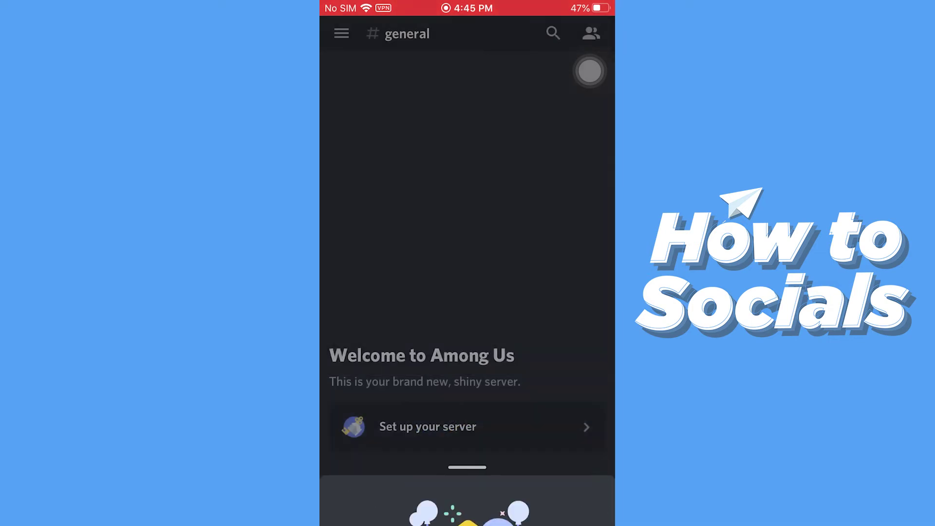
{"action": "left_click", "coordinate": [342, 33]}
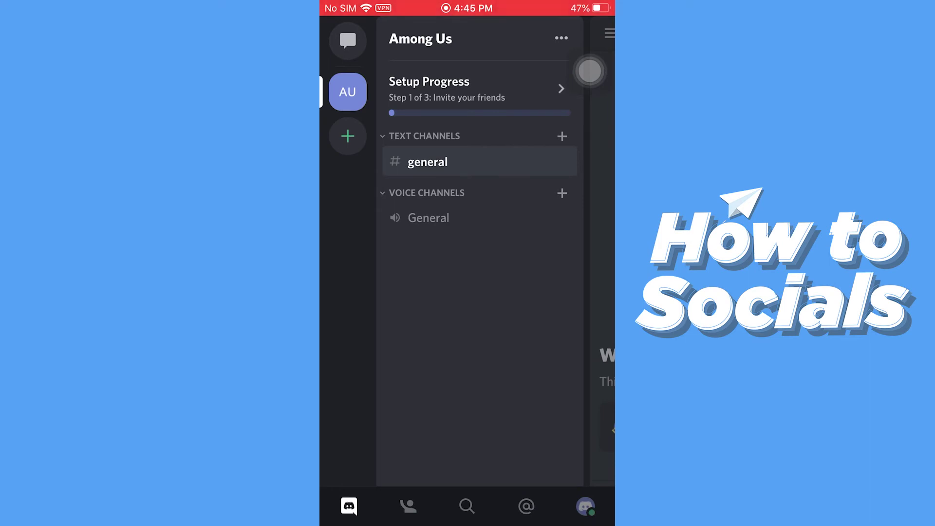
{"action": "left_click", "coordinate": [562, 136]}
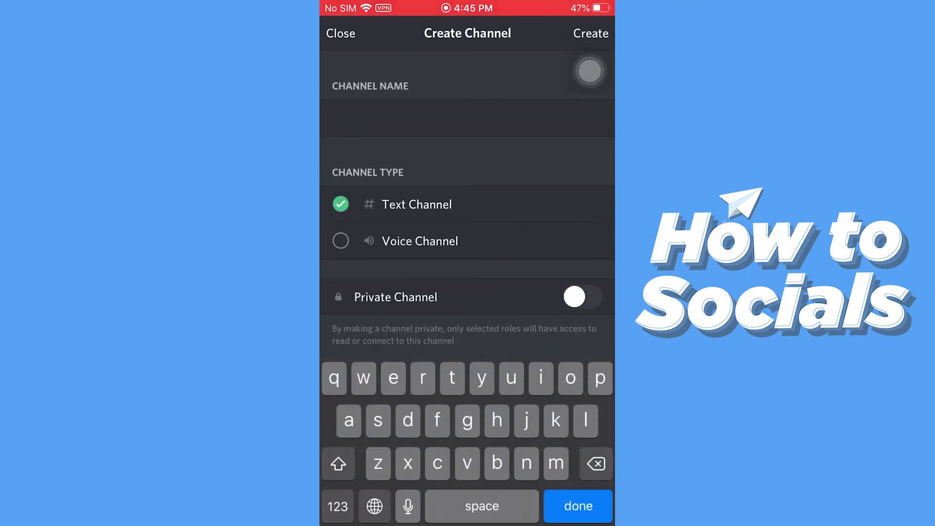
Create the 'Voice Among Us' voice channel, toggling Private on then back off
{"action": "left_click", "coordinate": [420, 242]}
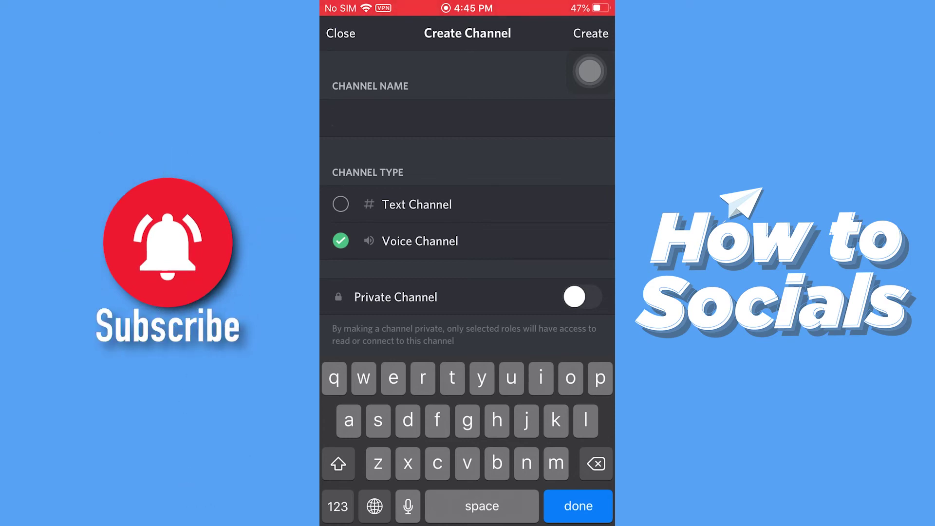
{"action": "type", "text": "Voice"}
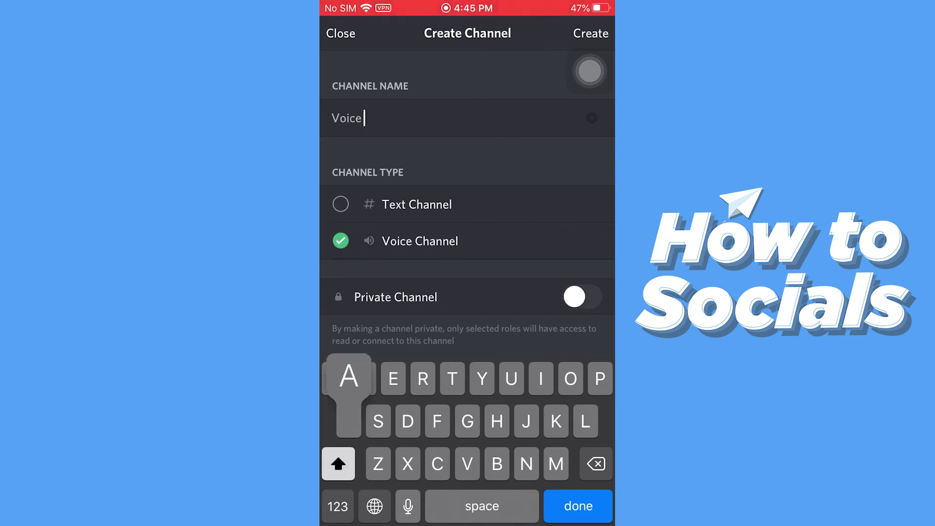
{"action": "type", "text": " Among Us"}
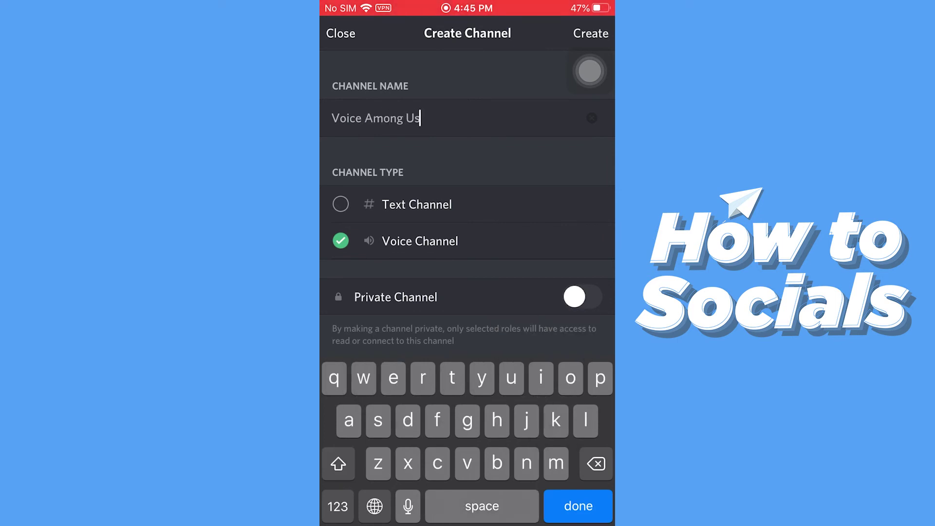
{"action": "left_click", "coordinate": [583, 297]}
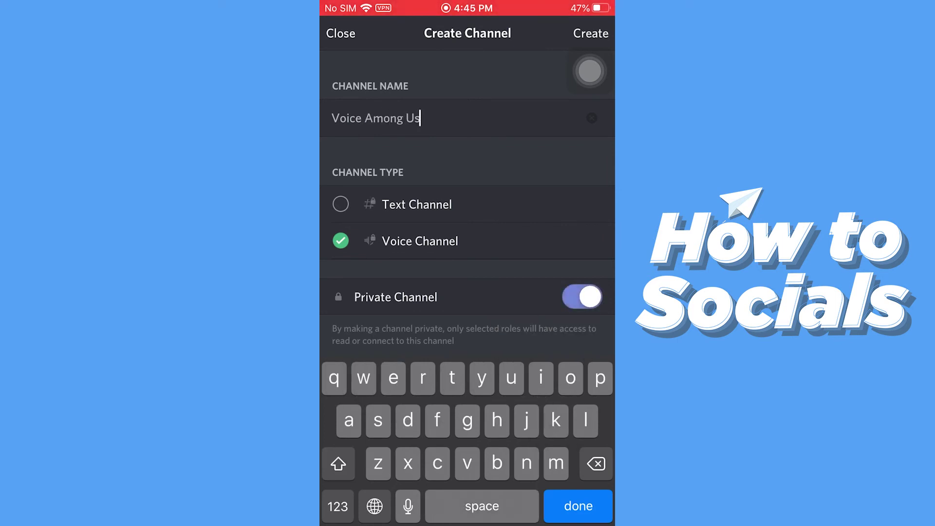
{"action": "left_click", "coordinate": [582, 297]}
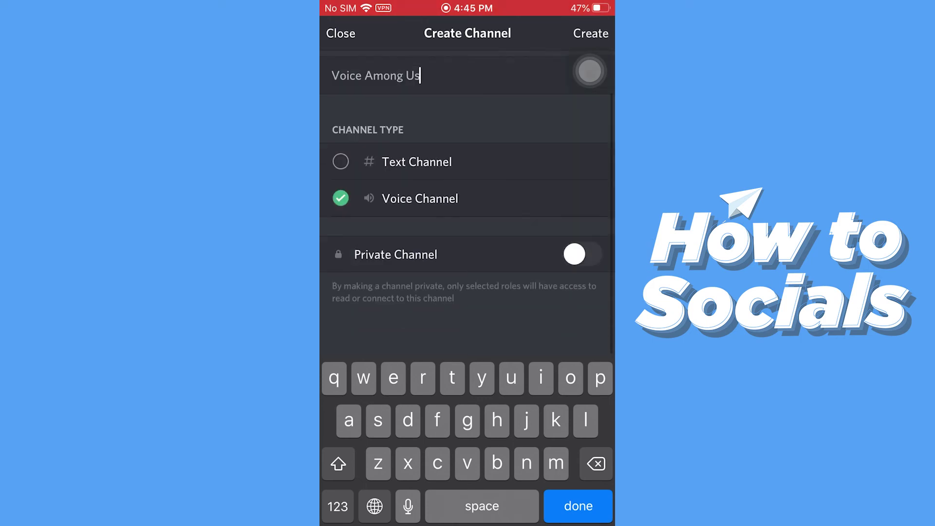
{"action": "left_click", "coordinate": [590, 33]}
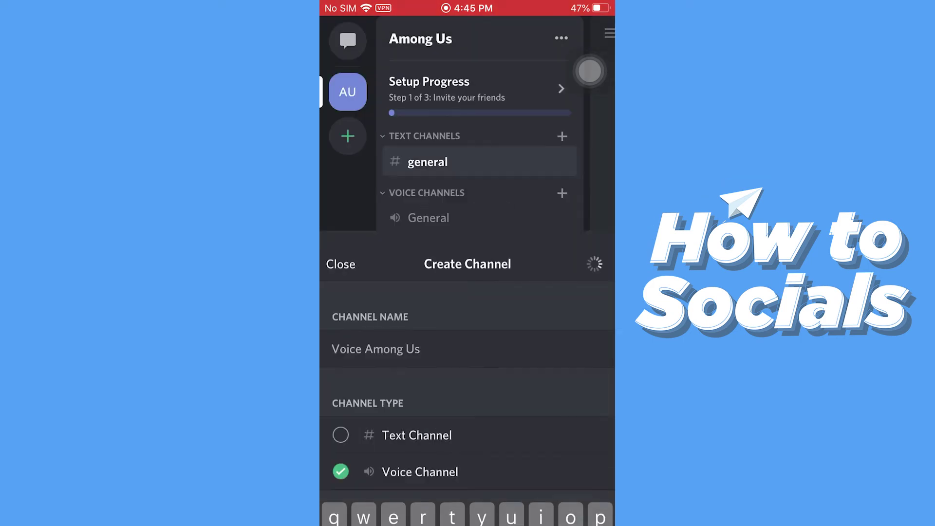
Join 'Voice Among Us', then swipe back to #general while staying voice connected
{"action": "left_click", "coordinate": [452, 249]}
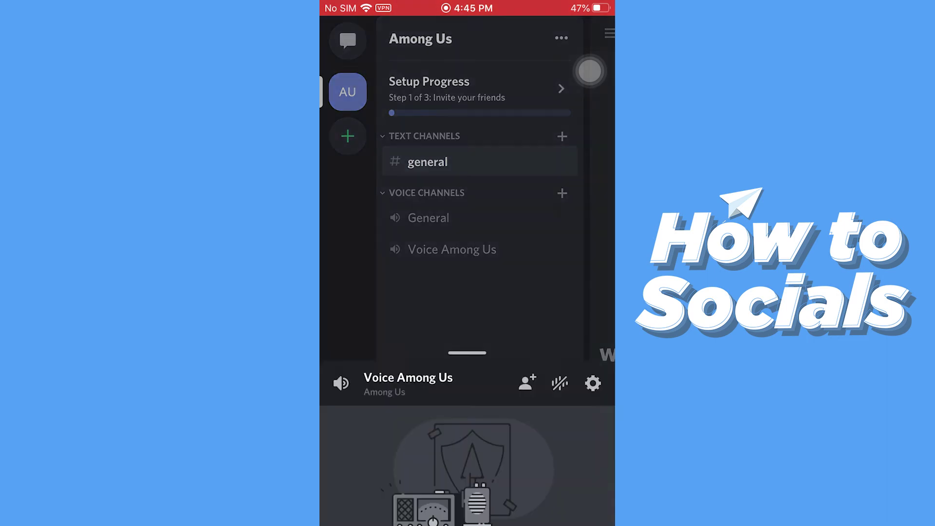
{"action": "left_click", "coordinate": [467, 497]}
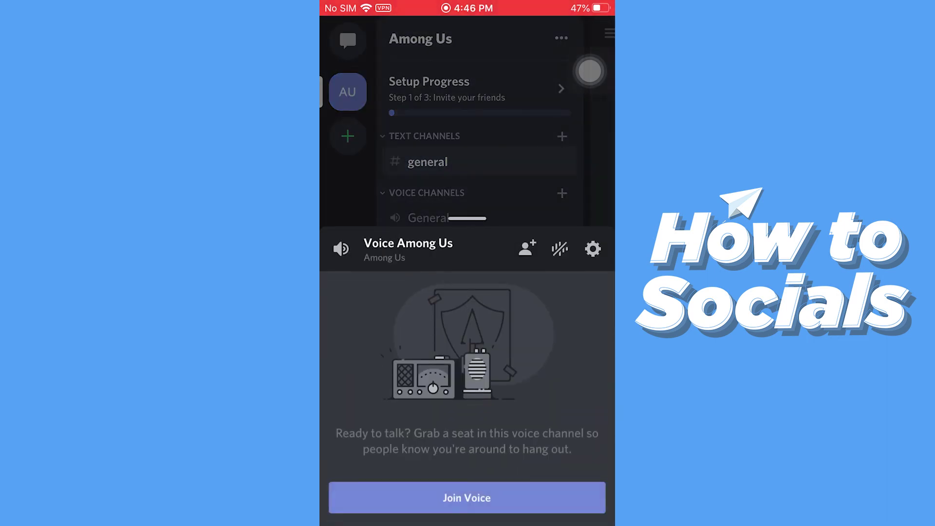
{"action": "left_click_drag", "start_coordinate": [467, 217], "coordinate": [467, 453]}
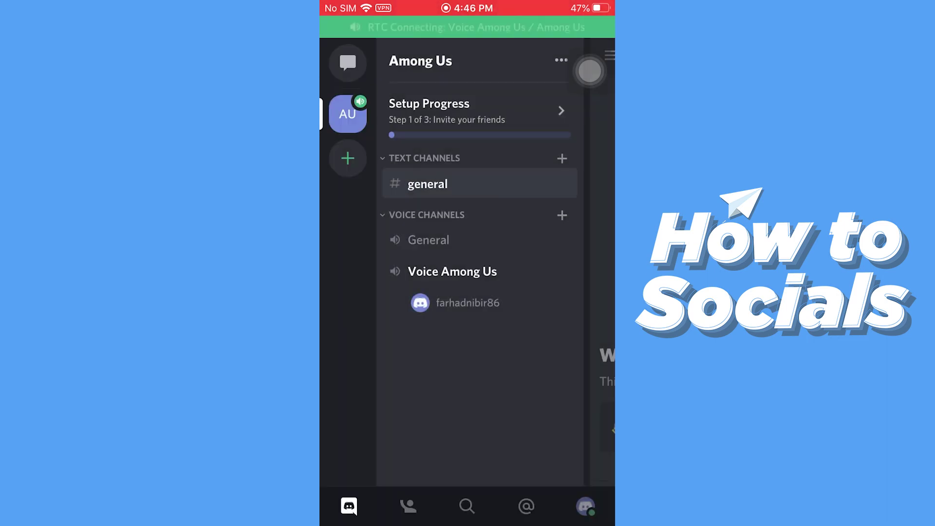
{"action": "left_click_drag", "start_coordinate": [556, 293], "coordinate": [380, 292]}
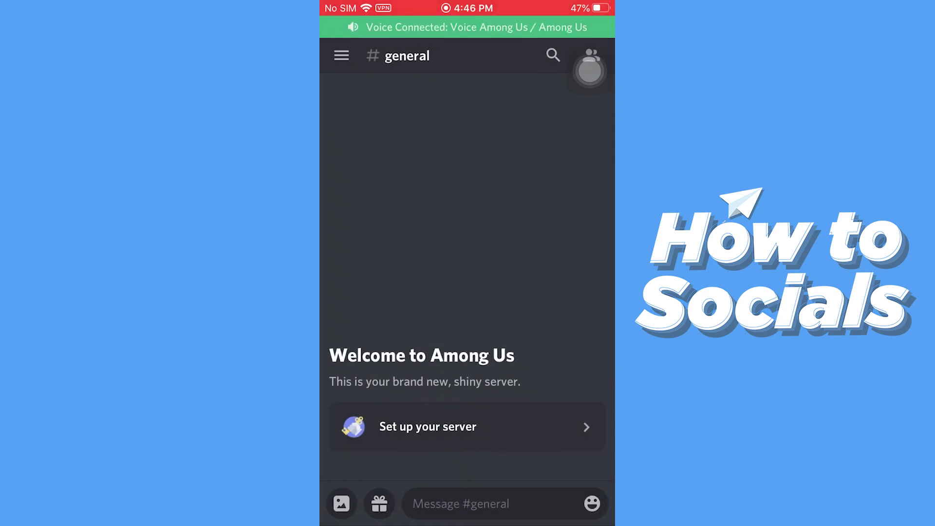
{"action": "mouse_move", "coordinate": [365, 293]}
{"action": "left_mouse_down"}
{"action": "mouse_move", "coordinate": [584, 293]}
{"action": "mouse_move", "coordinate": [380, 292]}
{"action": "left_mouse_up"}
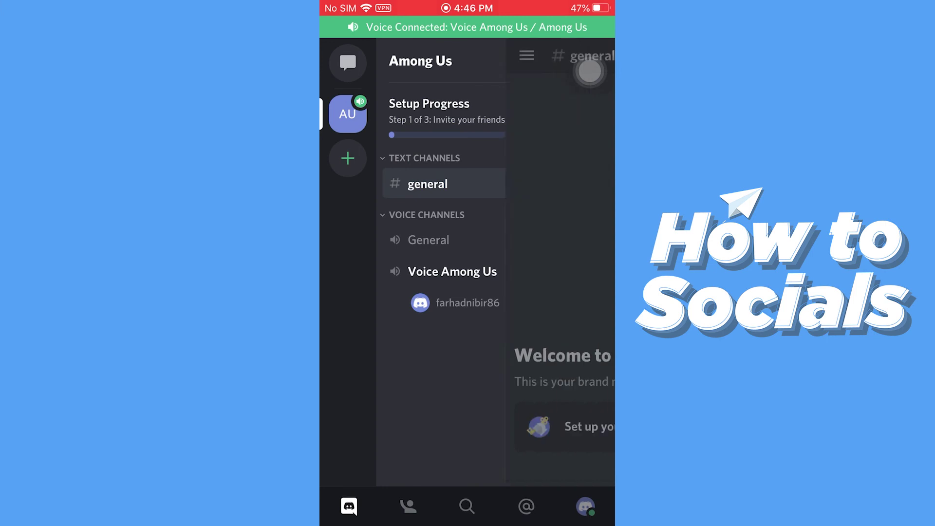